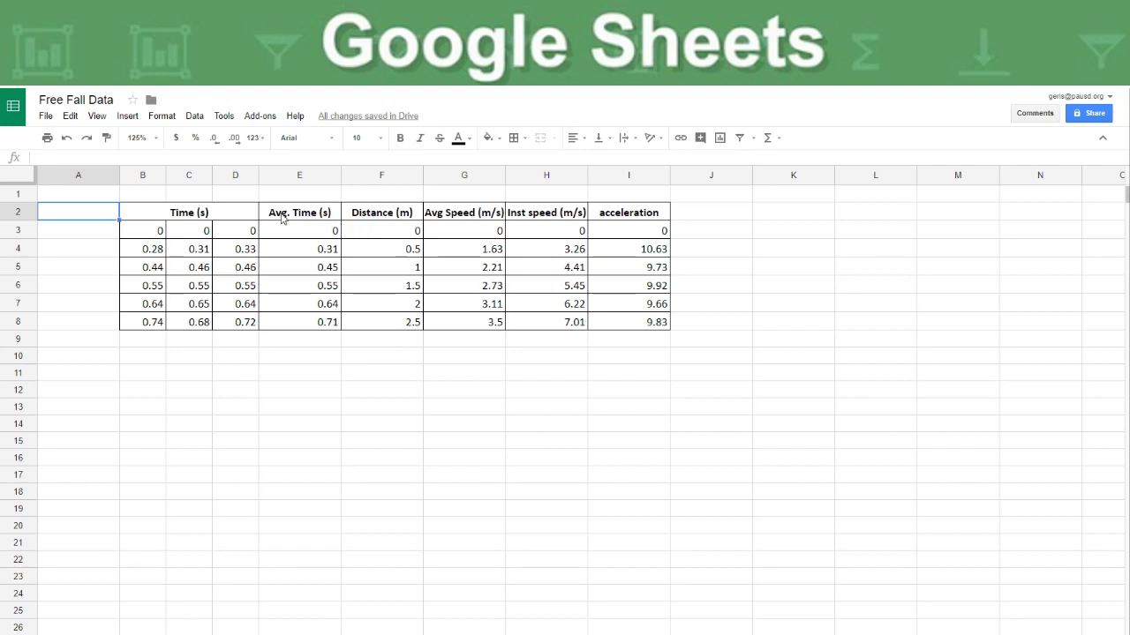
Insert a chart from the Avg. Time and Distance data in E2:F8 and browse chart types.
mouse_move(288, 215)
left_mouse_down()
mouse_move(374, 242)
mouse_move(399, 322)
left_mouse_up()
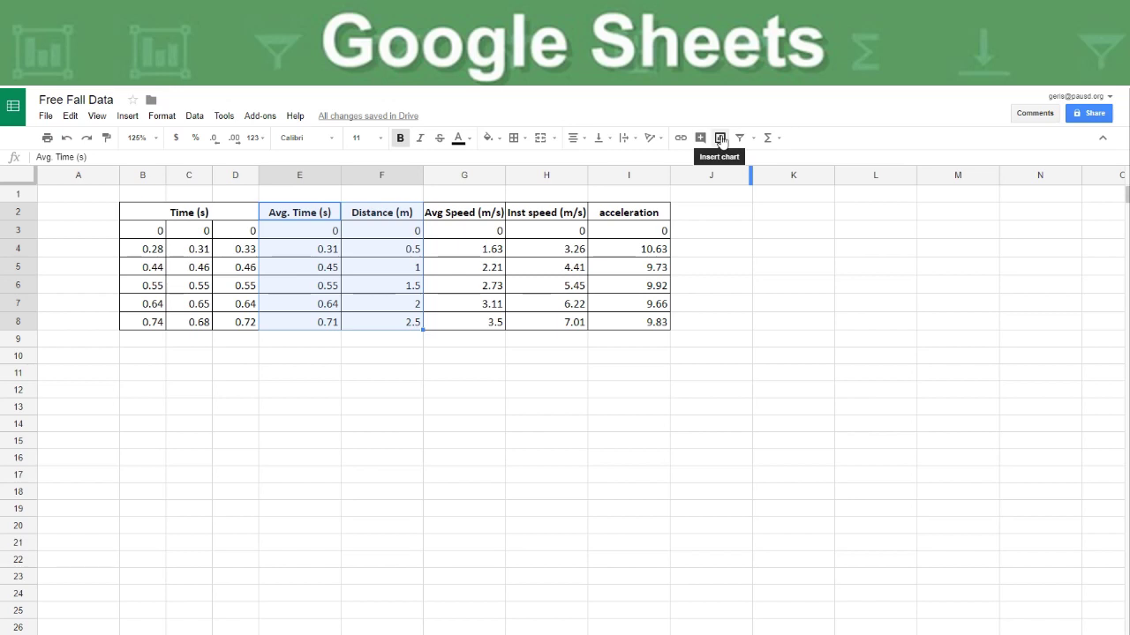
left_click(721, 138)
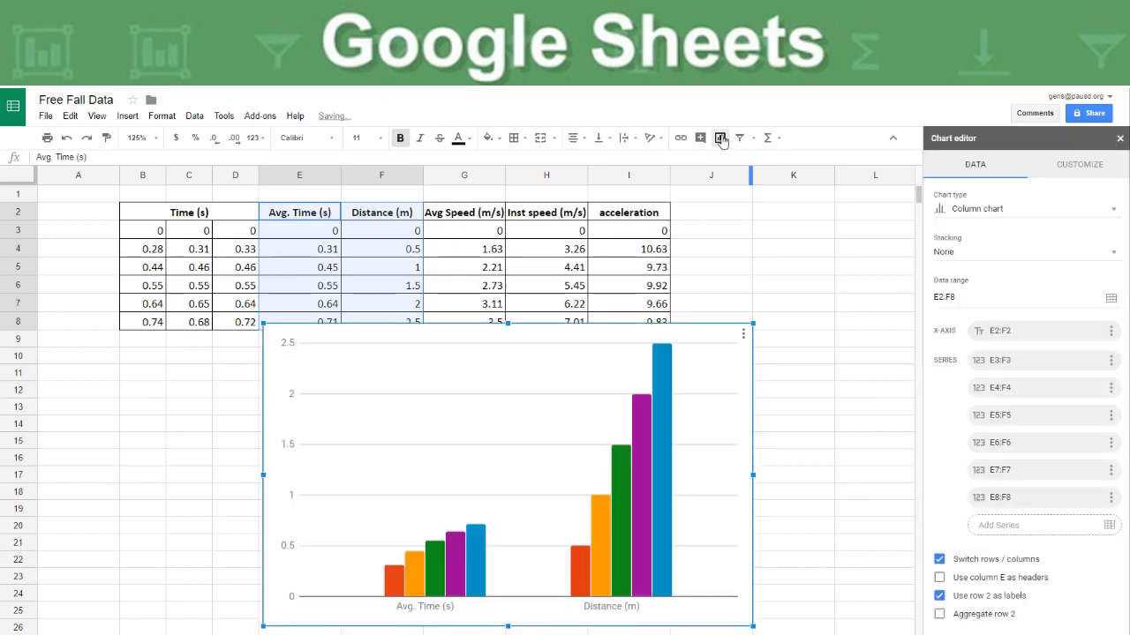
left_click(994, 210)
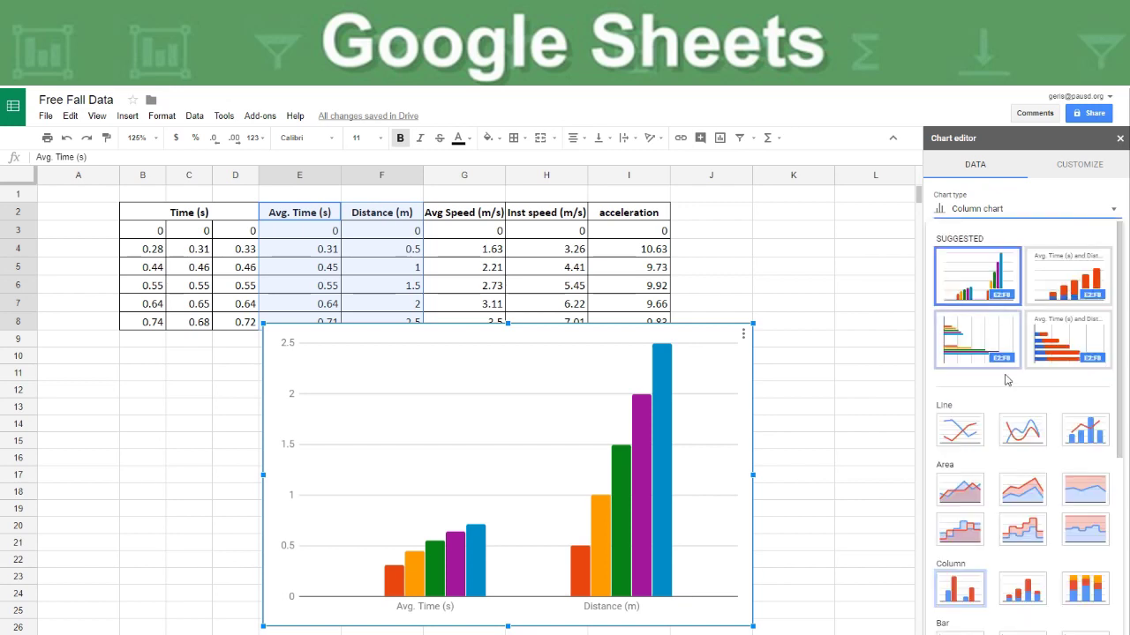
scroll(1007, 381, "down", 3)
scroll(1007, 381, "down", 1)
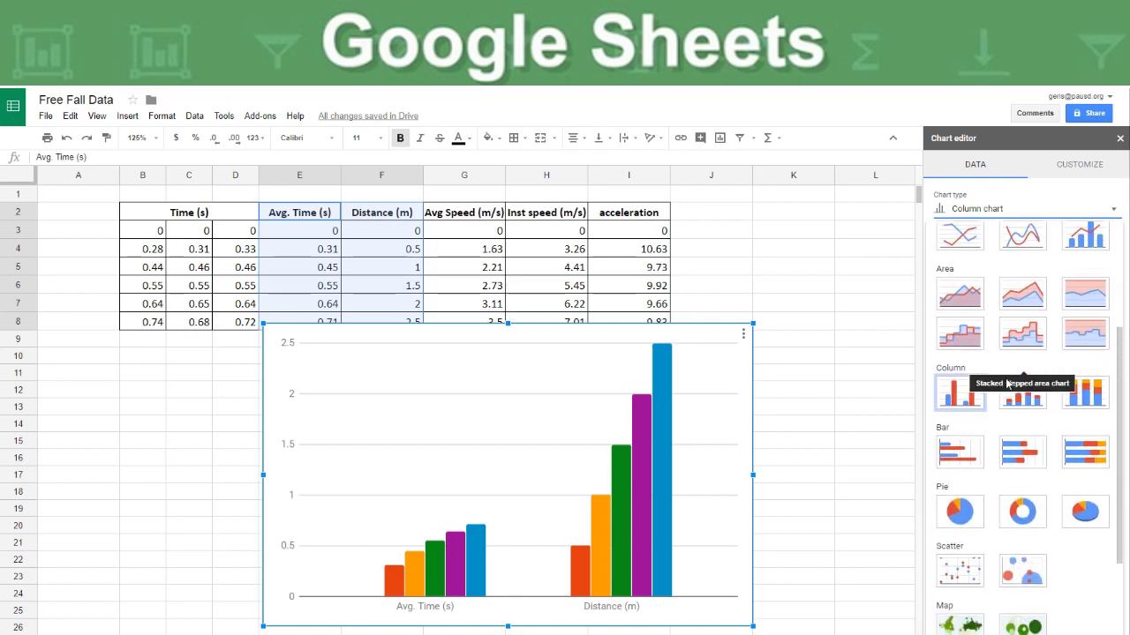
Make it a Scatter chart and uncheck Switch rows / columns so distance plots against time.
left_click(961, 570)
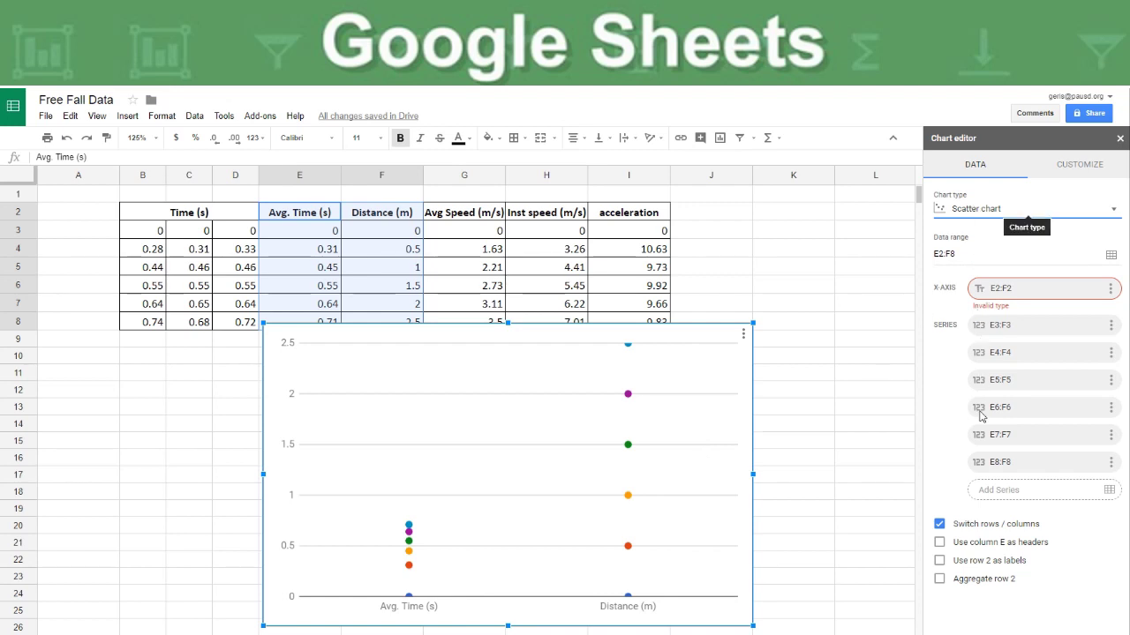
left_click(938, 525)
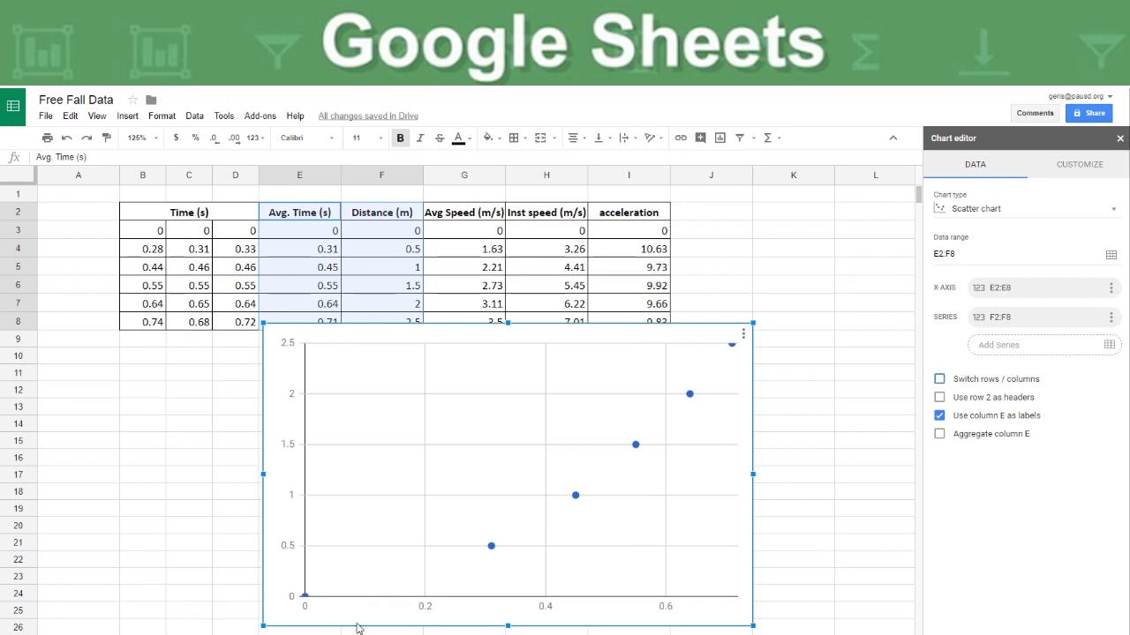
Enter 'Distance vs time' as the chart title under Customize > Chart & axis titles.
left_click(1072, 170)
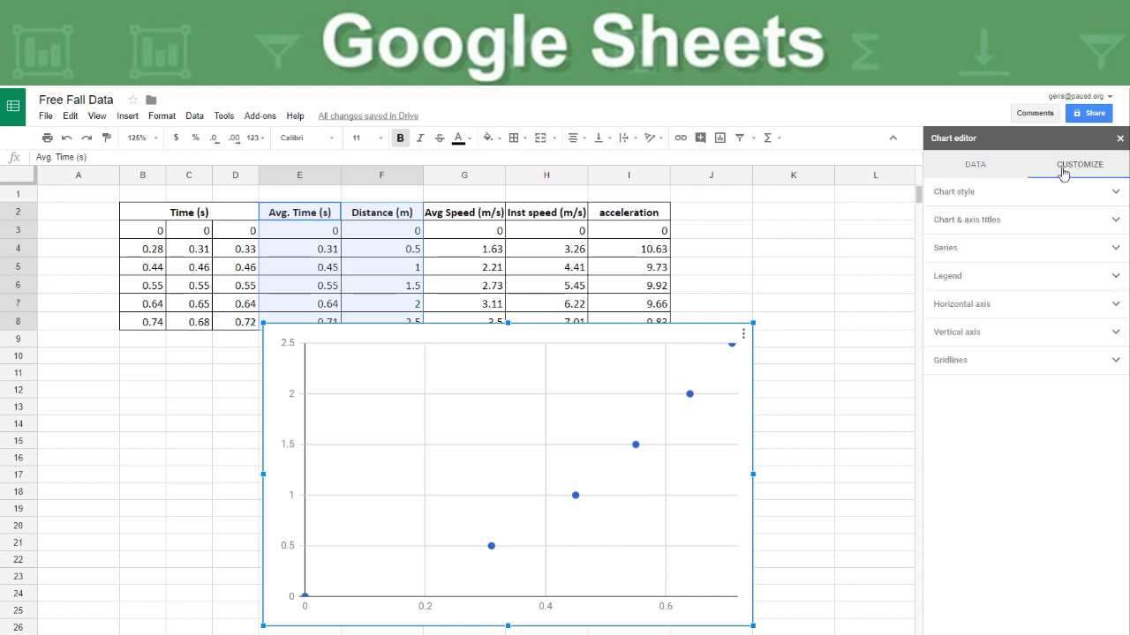
left_click(949, 222)
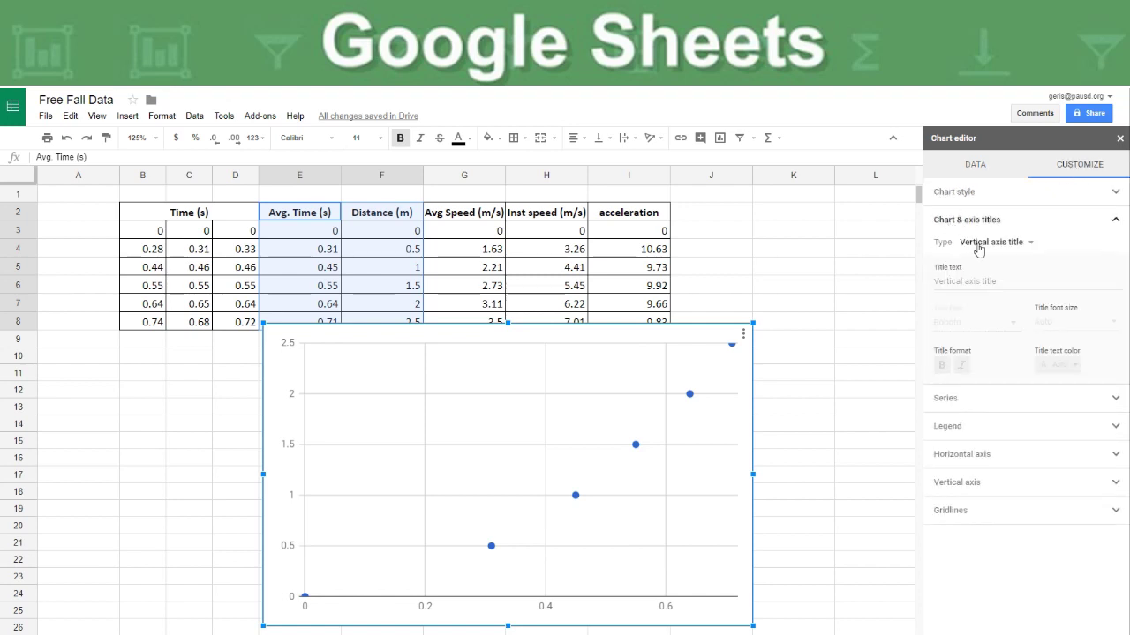
left_click(981, 246)
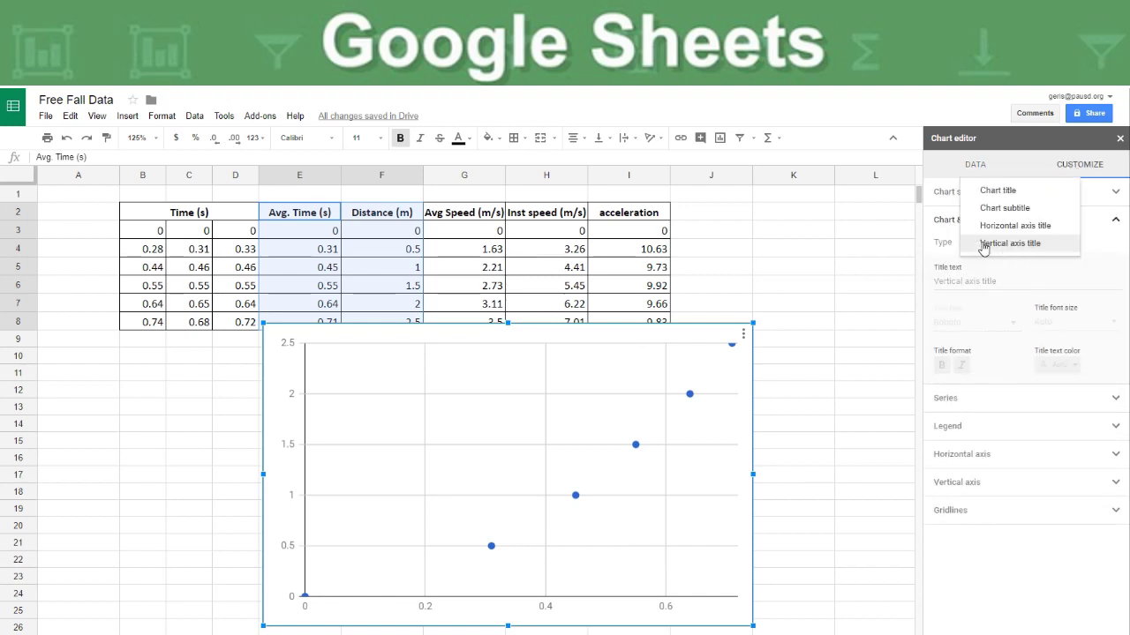
left_click(999, 191)
left_click(972, 282)
type("Distance vs time")
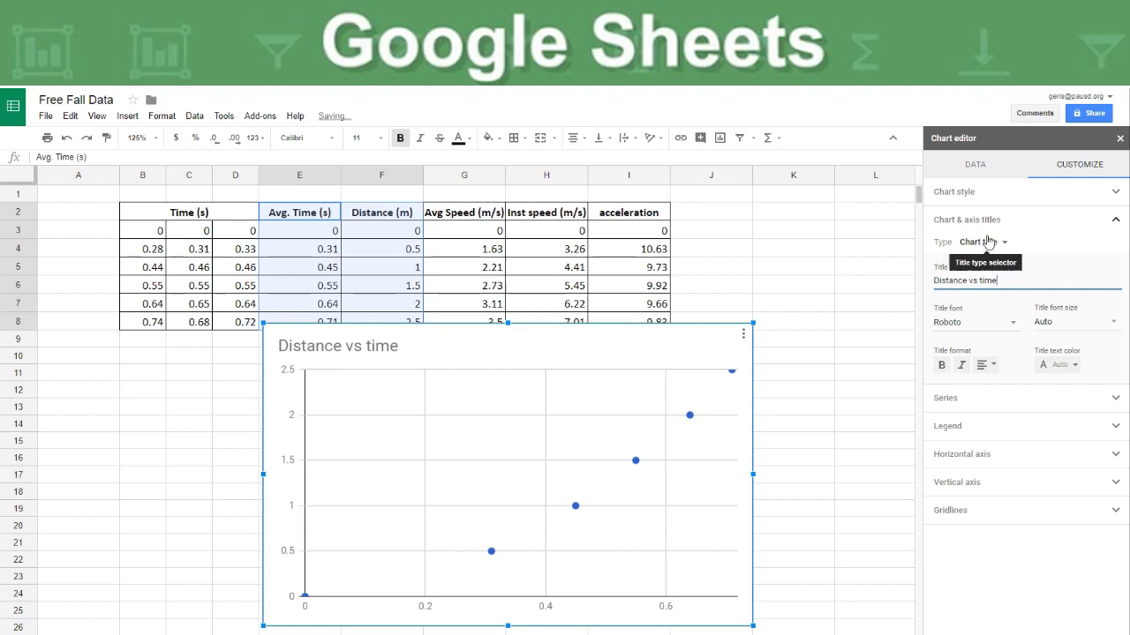
left_click(985, 247)
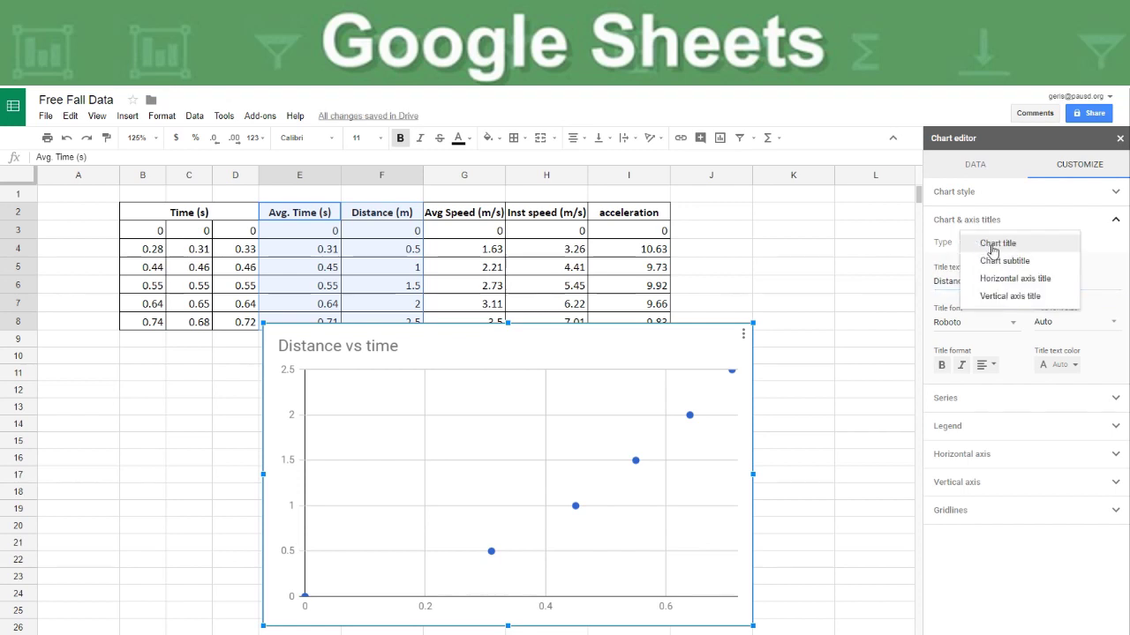
Enter 'Time (s)' as the horizontal axis title and 'Distance (m)' as the vertical one.
left_click(1001, 279)
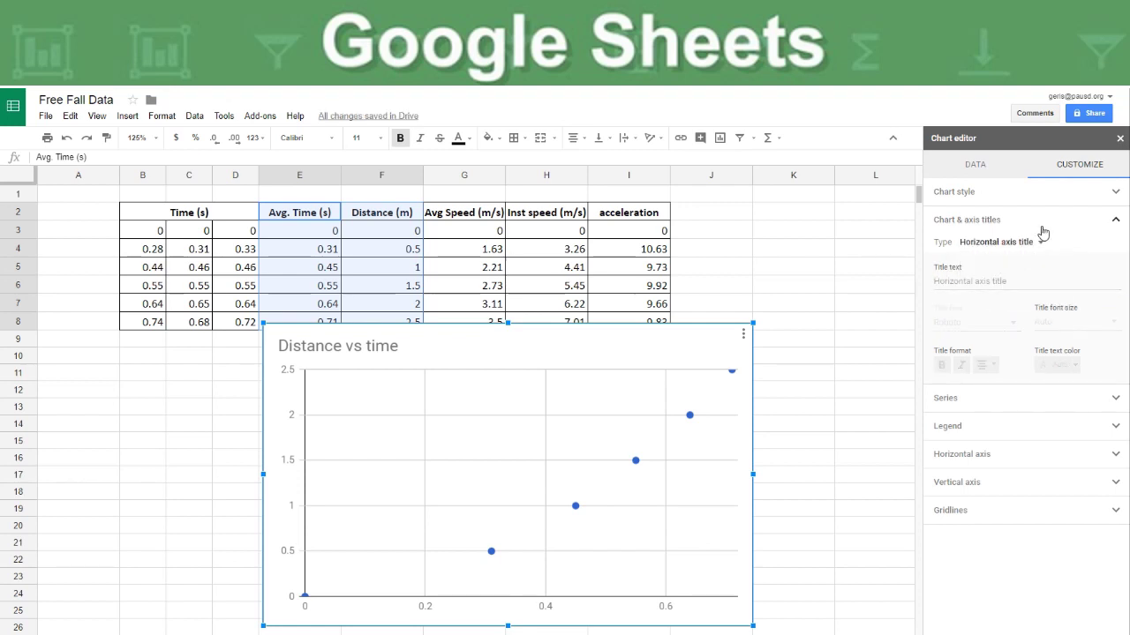
left_click(965, 280)
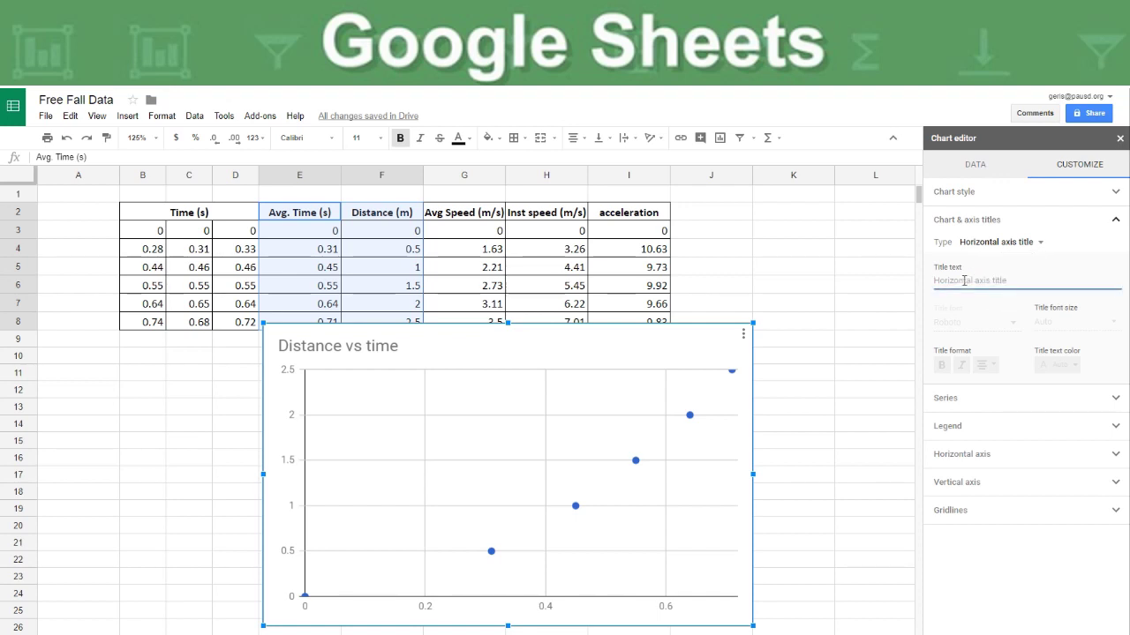
type("Time (s)")
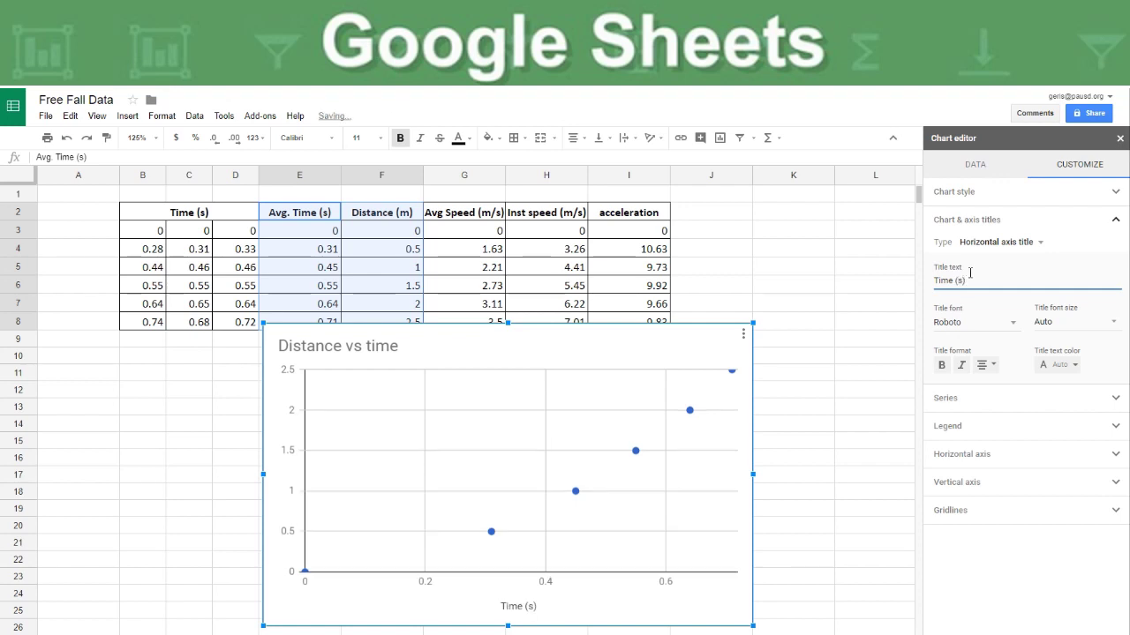
left_click(991, 243)
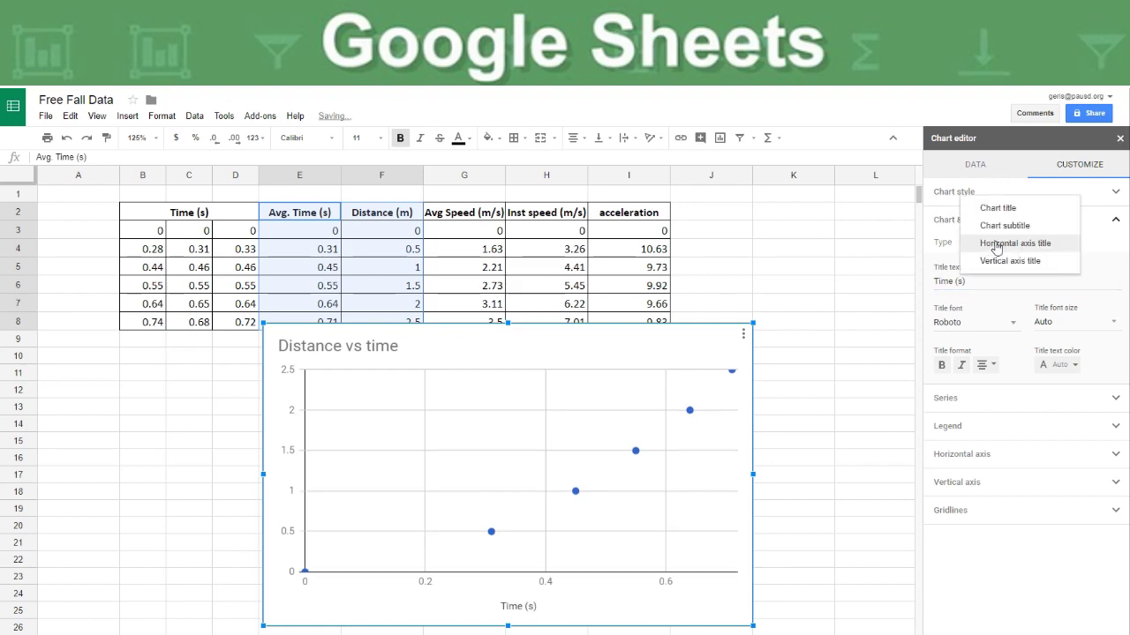
left_click(1021, 263)
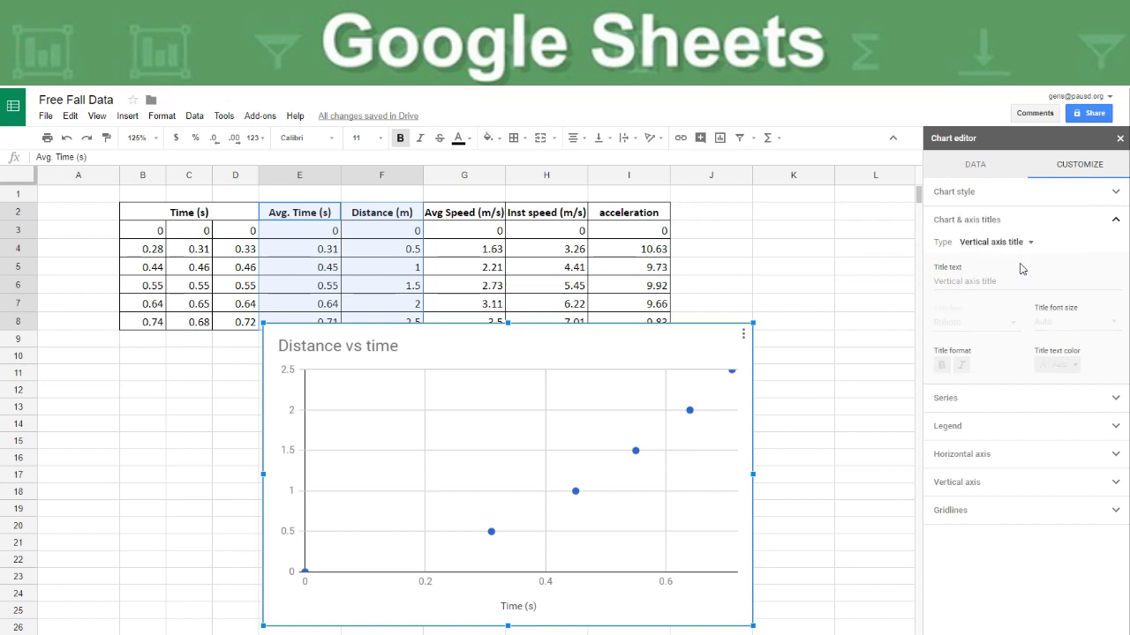
left_click(958, 281)
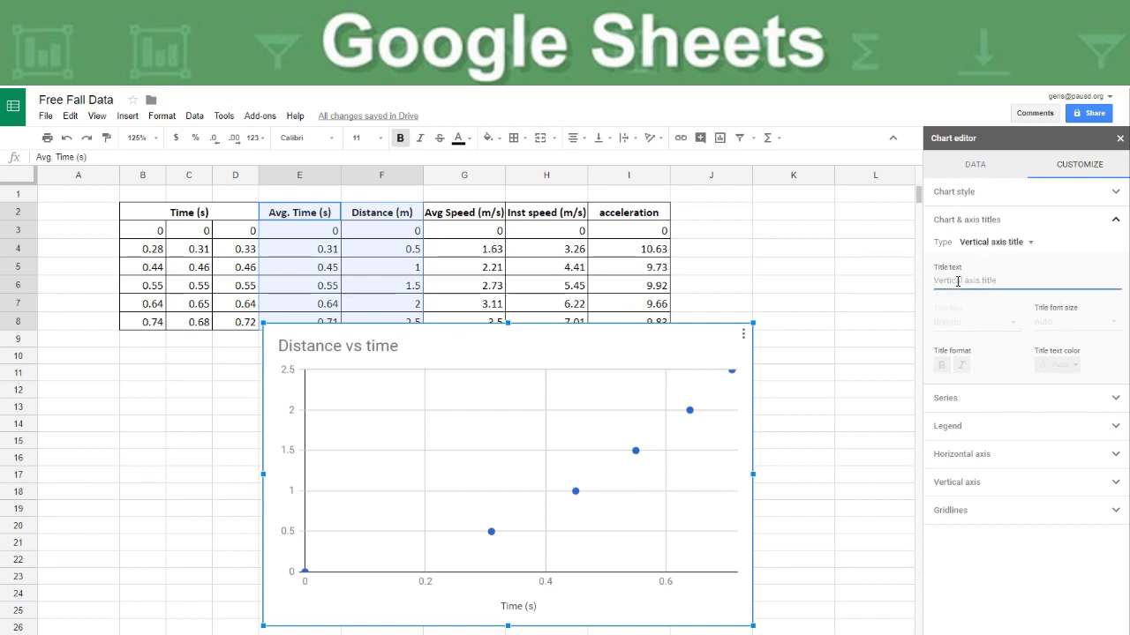
type("Distan")
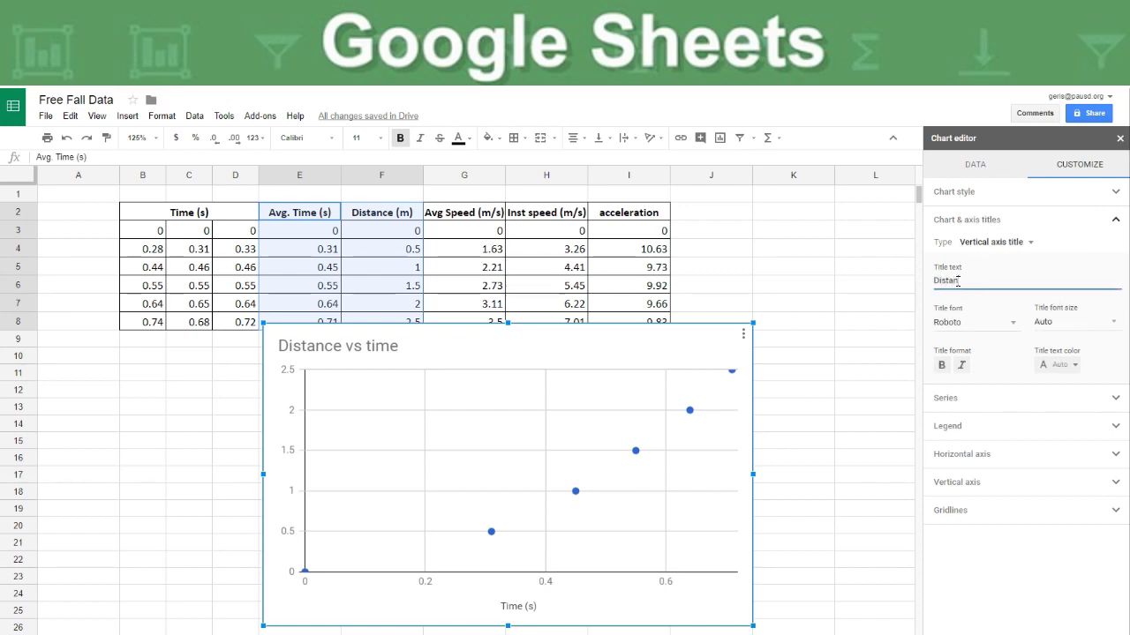
type("ce (m)")
Confirm the 'Distance (m)' axis title and enable a trendline in the Series settings.
left_click(1058, 272)
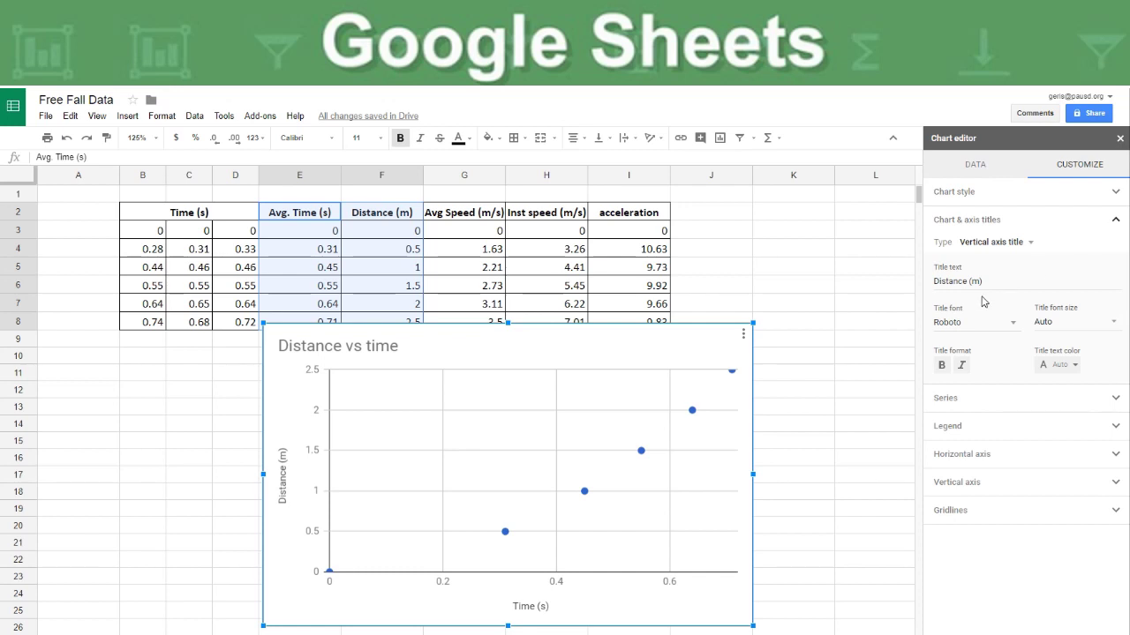
left_click(946, 399)
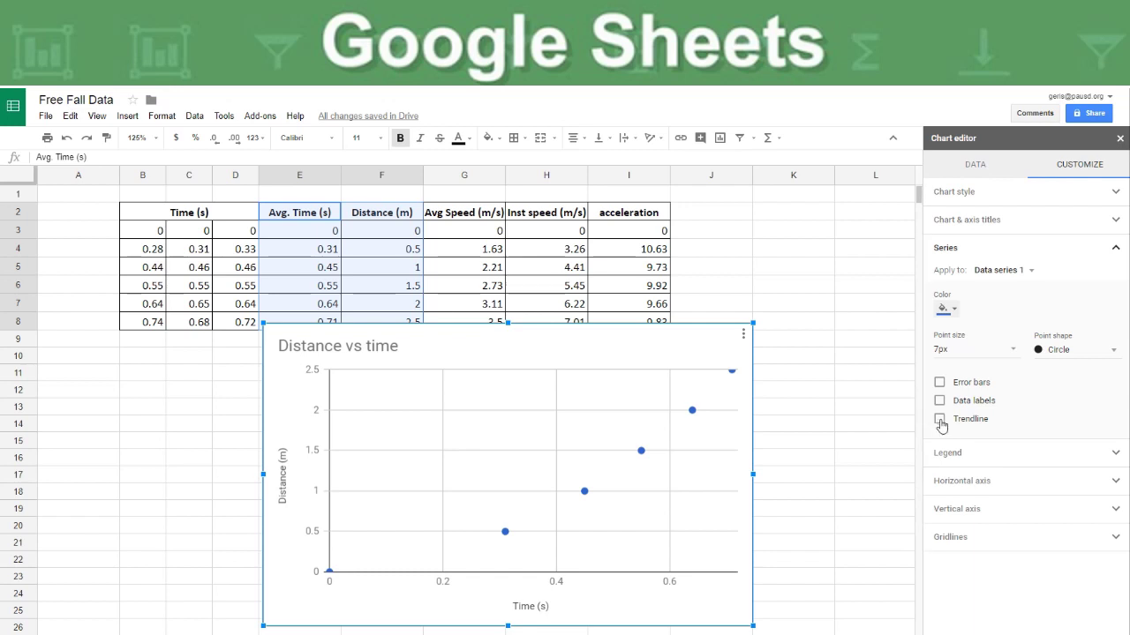
left_click(940, 420)
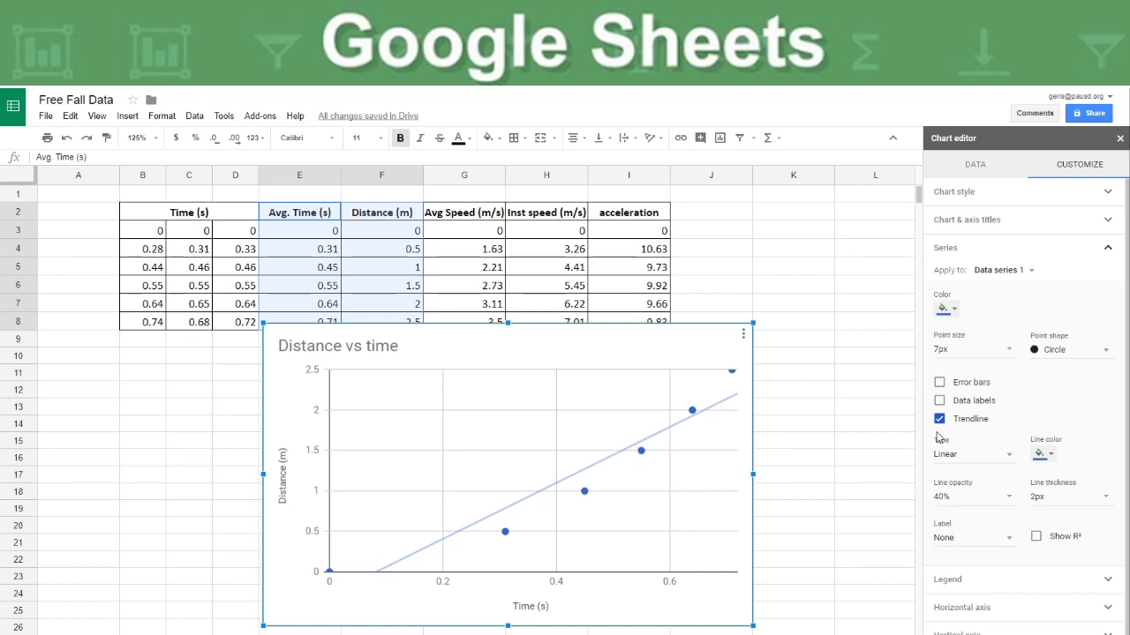
Change the trendline type to Power series.
left_click(1003, 457)
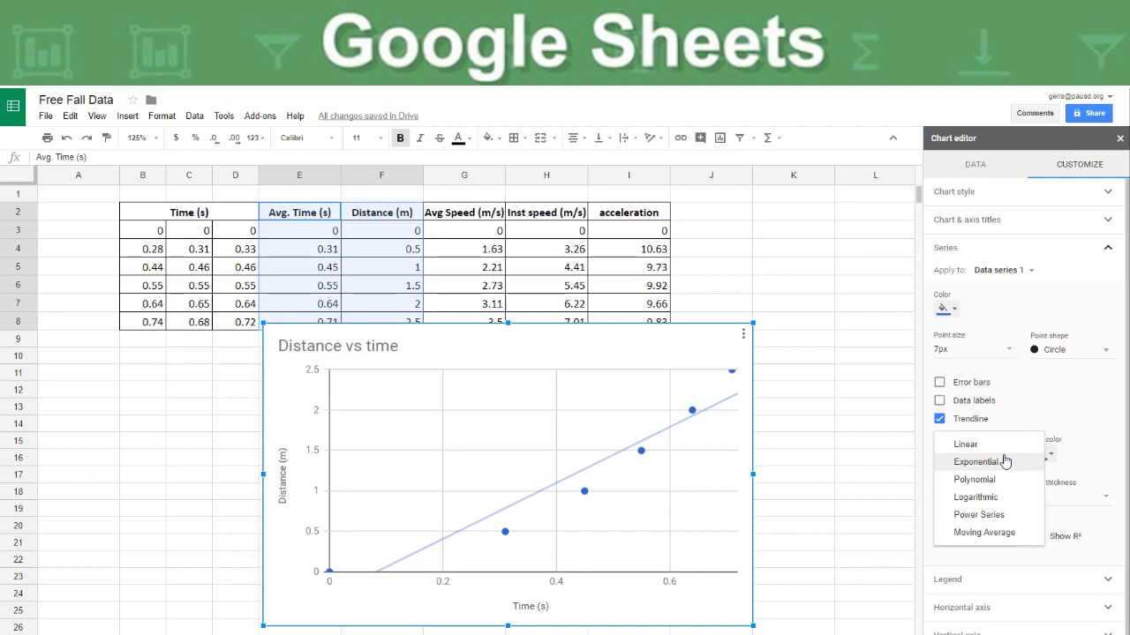
left_click(996, 516)
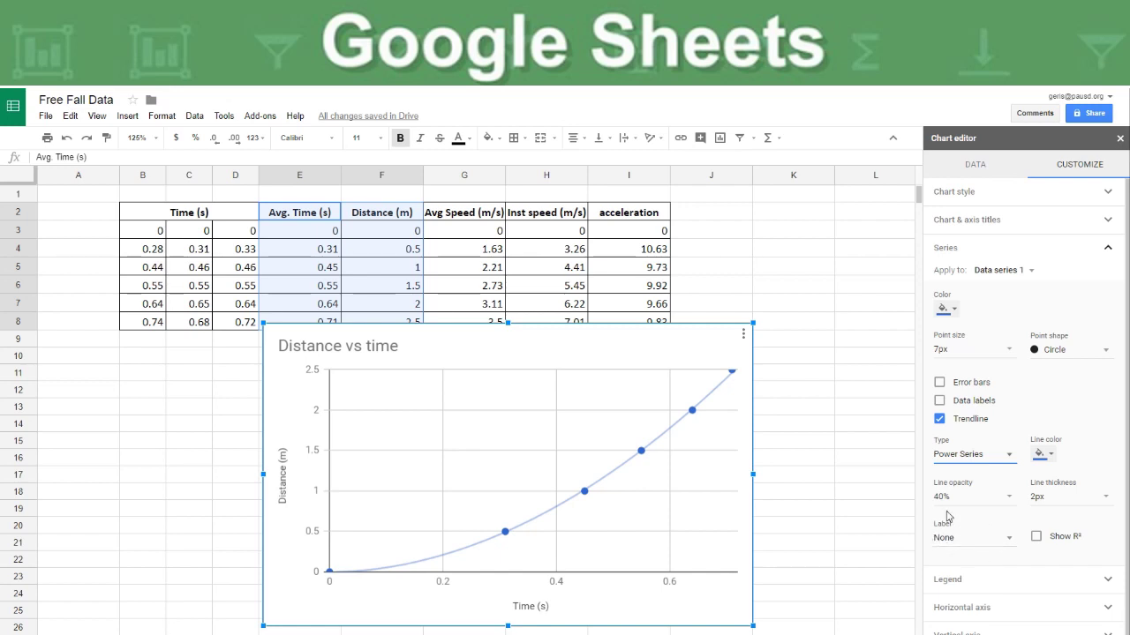
Set the trendline label to Use Equation, showing 4.78x^1.94 in the legend.
left_click(1009, 541)
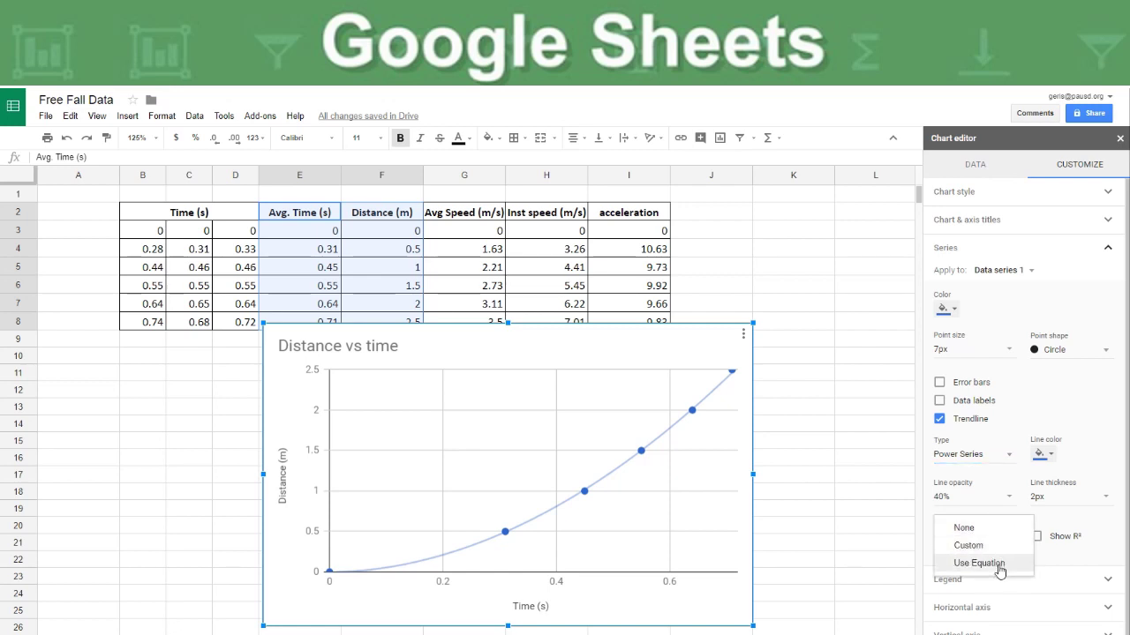
left_click(1002, 565)
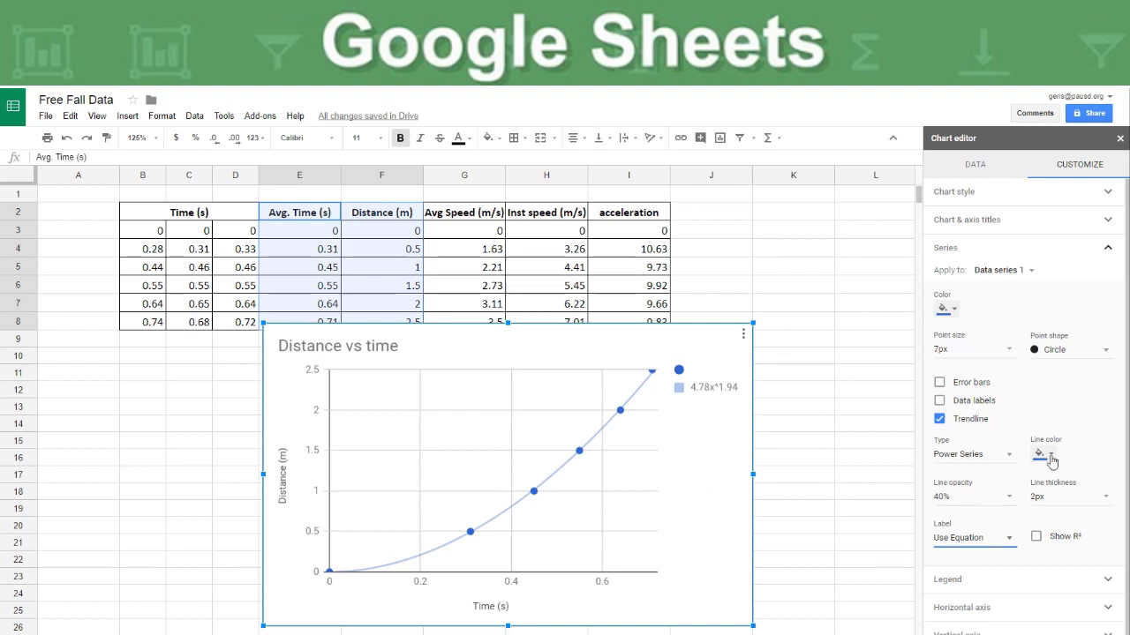
Set the legend position to Bottom in the Legend settings.
left_click(945, 580)
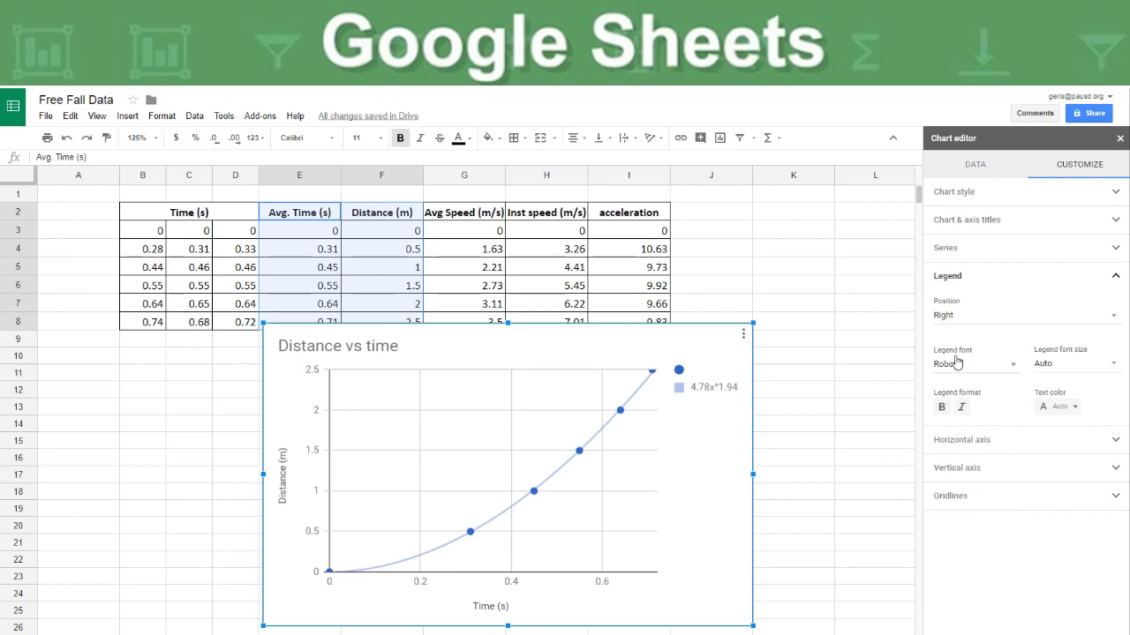
left_click(946, 322)
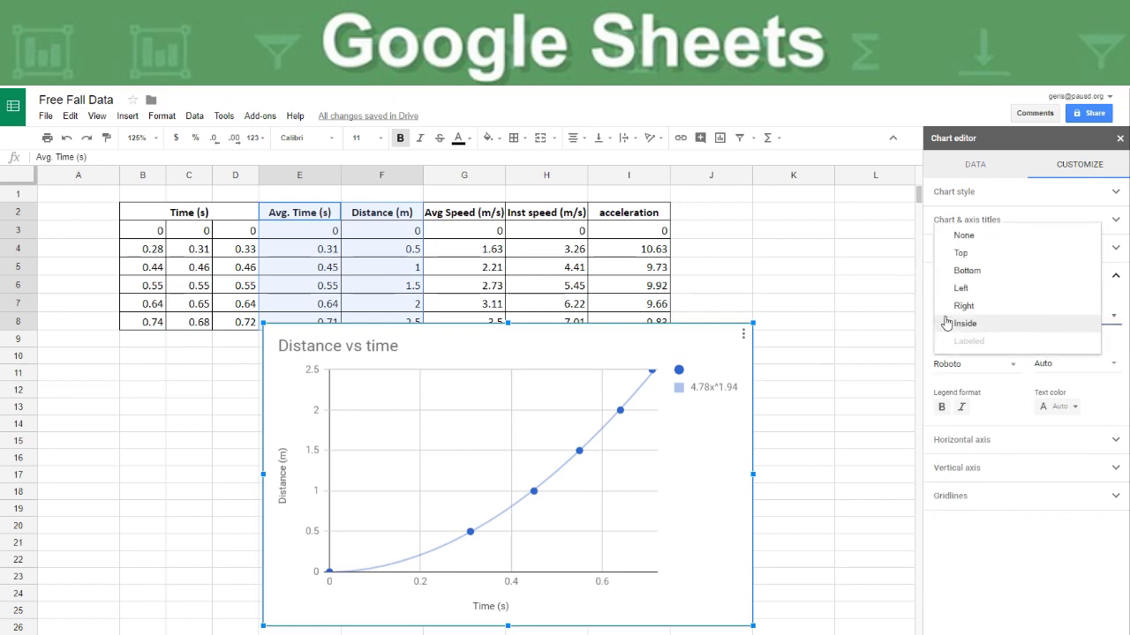
left_click(962, 271)
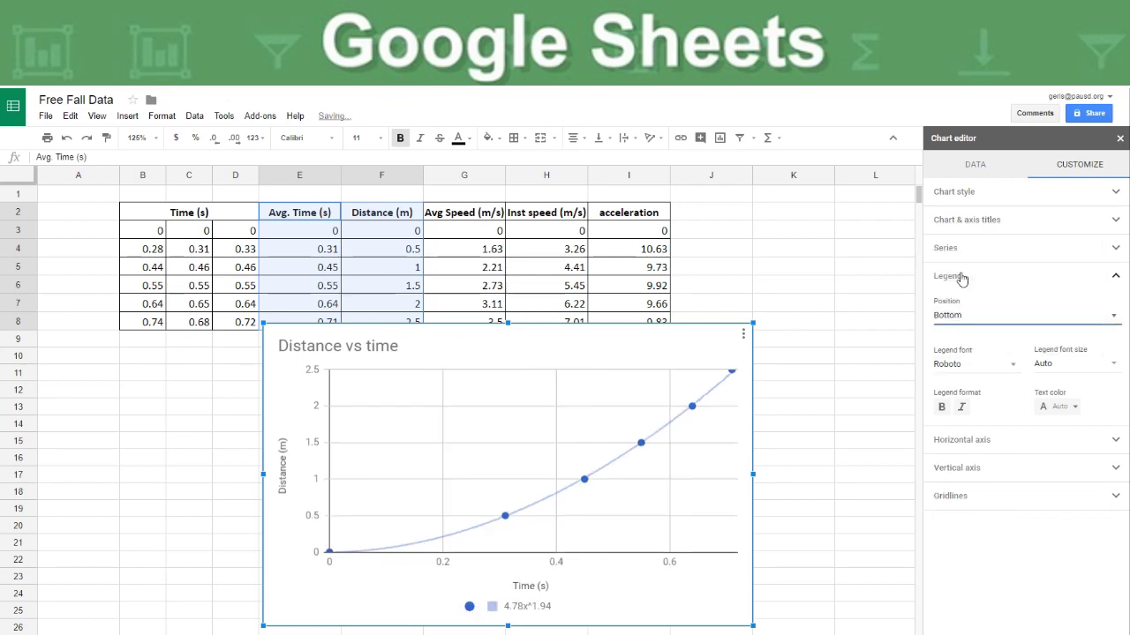